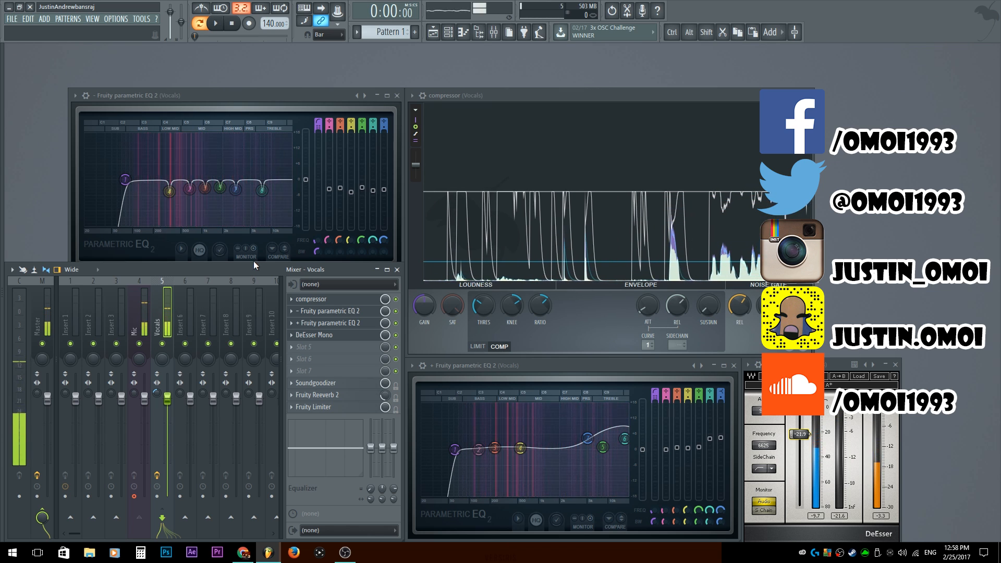
{"action": "left_click", "coordinate": [245, 93]}
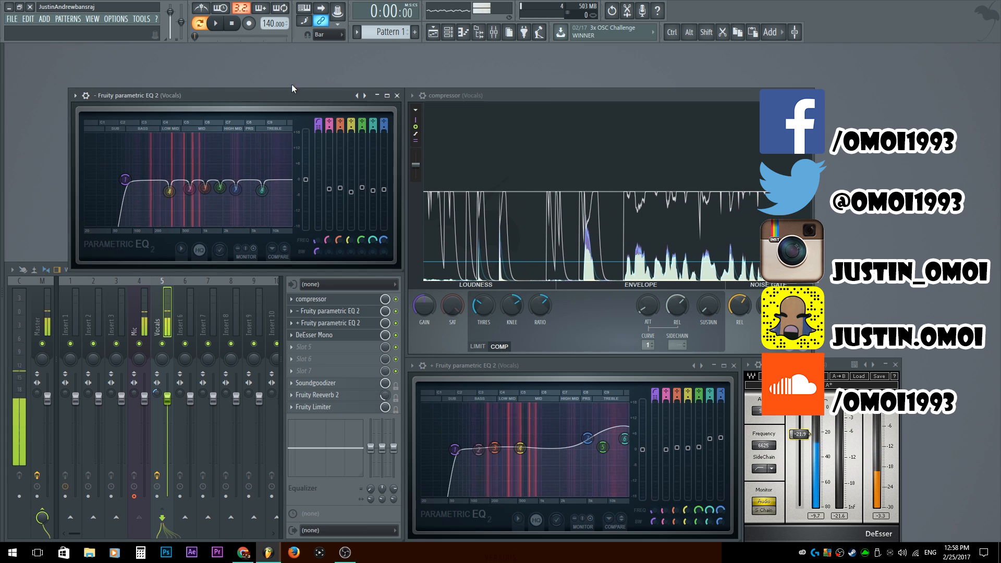
{"action": "left_click", "coordinate": [499, 92]}
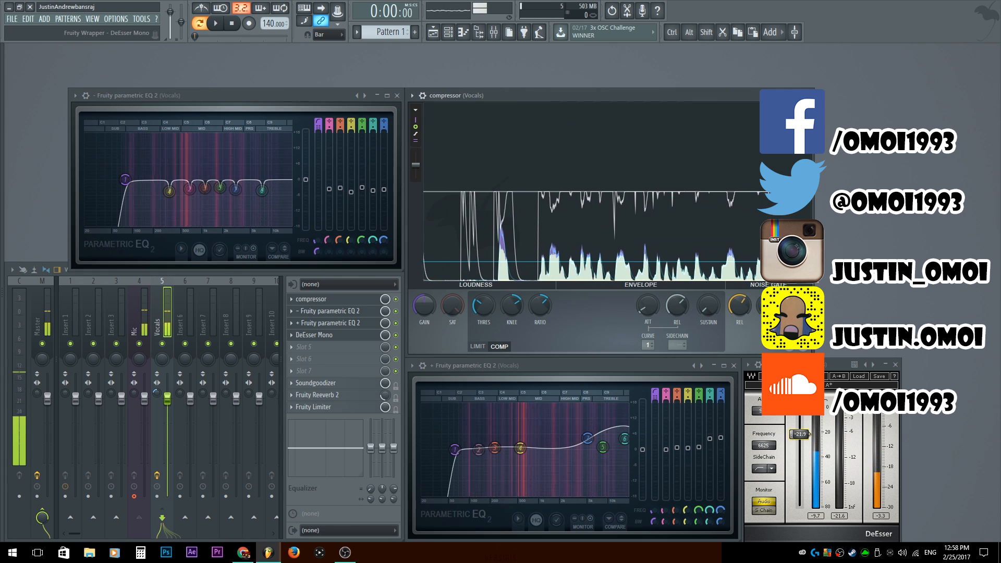
{"action": "left_click", "coordinate": [193, 96]}
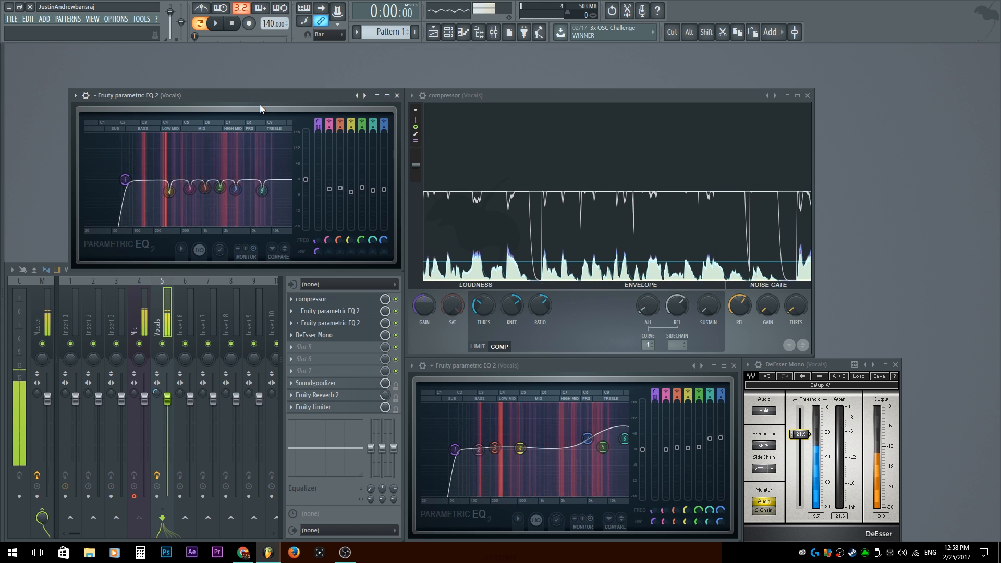
Lower the threshold slightly on the Vocals compressor
{"action": "left_click", "coordinate": [499, 93]}
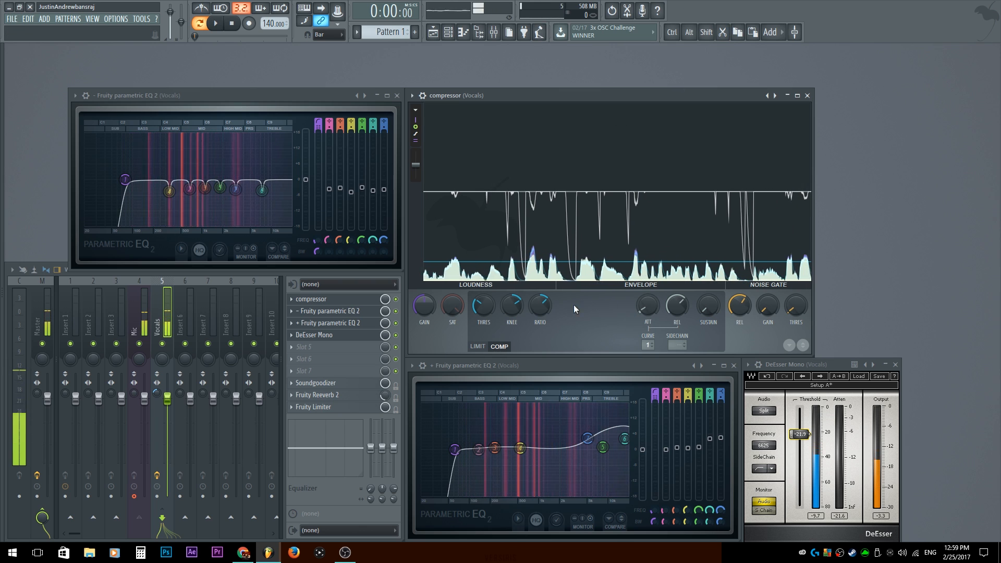
{"action": "left_click_drag", "start_coordinate": [487, 309], "coordinate": [486, 314]}
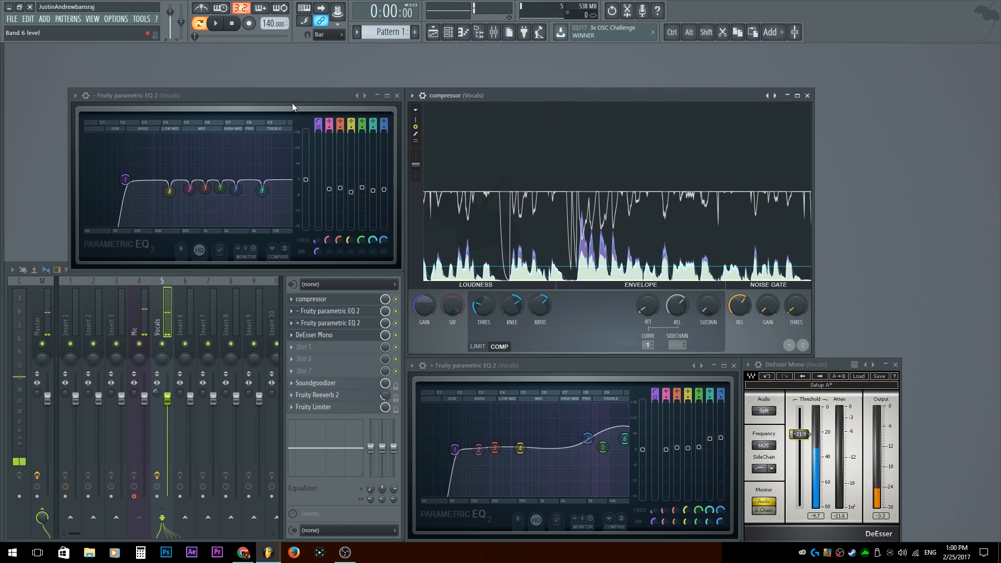
Move the - Fruity parametric EQ 2 window up slightly and place that EQ ahead of the compressor in the Vocals effect chain
{"action": "left_click_drag", "start_coordinate": [231, 97], "coordinate": [233, 86]}
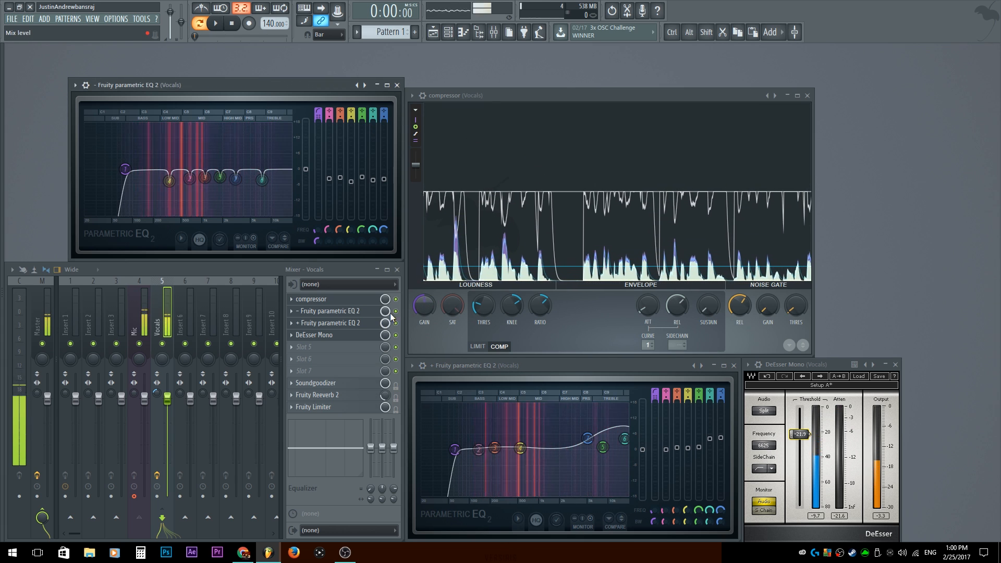
{"action": "scroll", "coordinate": [396, 311], "scroll_direction": "up", "scroll_amount": 1}
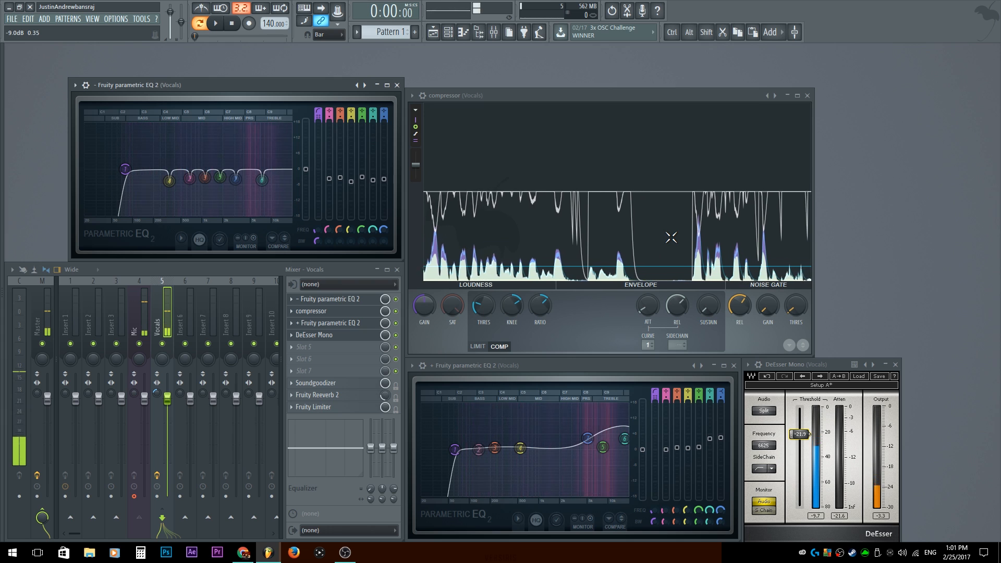
{"action": "left_click", "coordinate": [215, 87]}
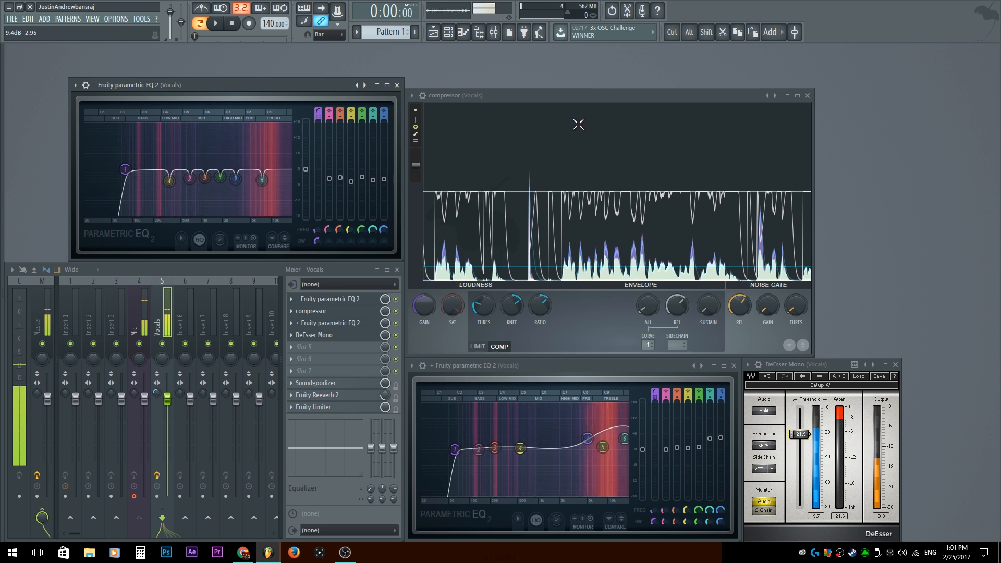
Move the compressor back ahead of - Fruity parametric EQ 2 and slightly adjust that EQ's low-mid cut
{"action": "scroll", "coordinate": [396, 312], "scroll_direction": "up", "scroll_amount": 1}
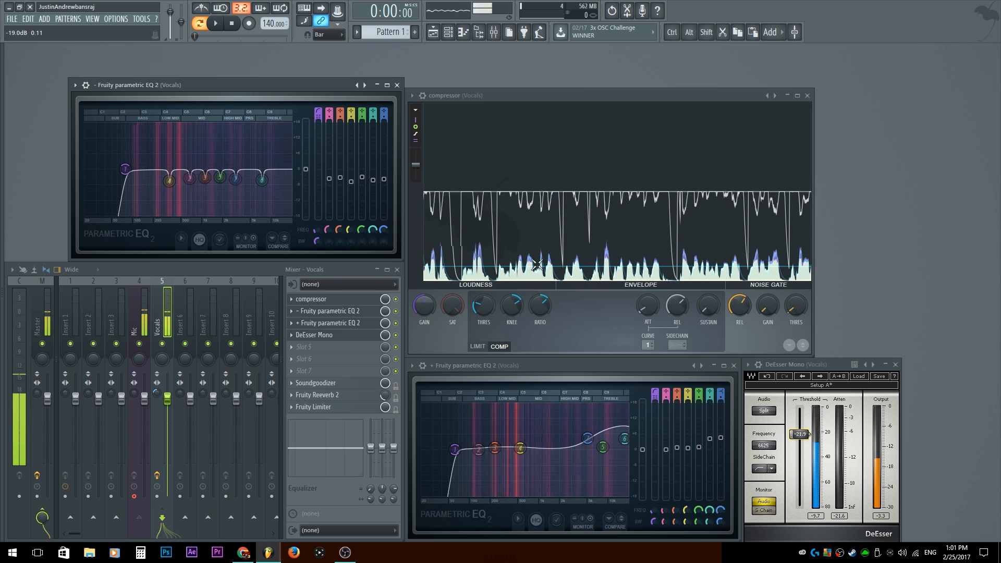
{"action": "left_click_drag", "start_coordinate": [176, 188], "coordinate": [189, 184]}
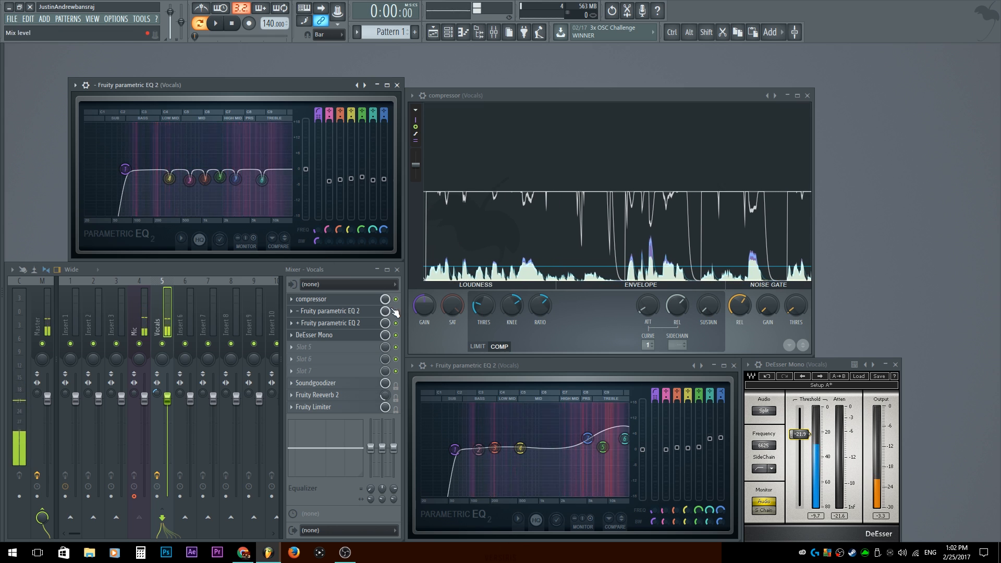
Place both parametric EQs ahead of the compressor and strongly boost band 4 of + Fruity parametric EQ 2
{"action": "scroll", "coordinate": [397, 301], "scroll_direction": "down", "scroll_amount": 1}
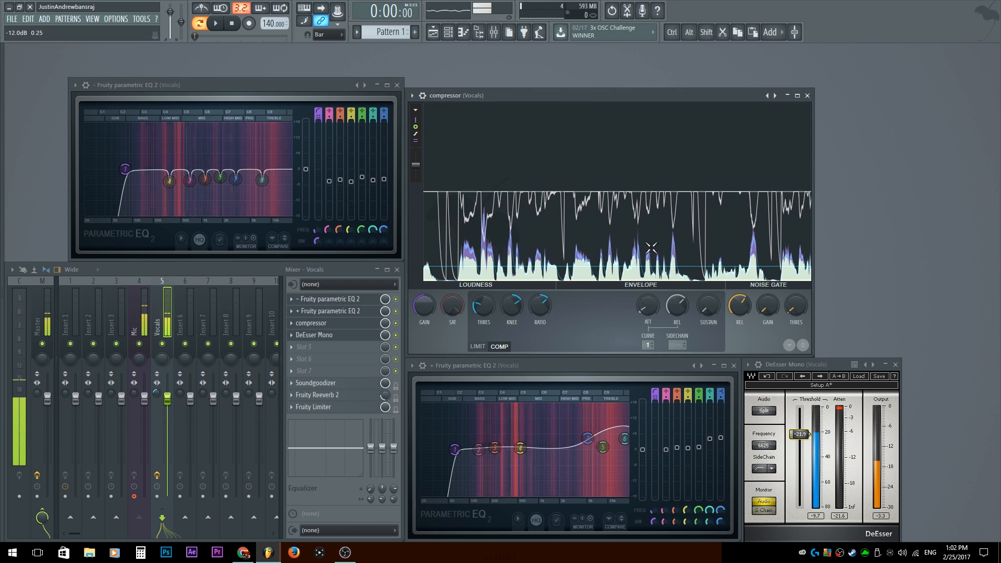
{"action": "left_click_drag", "start_coordinate": [523, 457], "coordinate": [519, 411]}
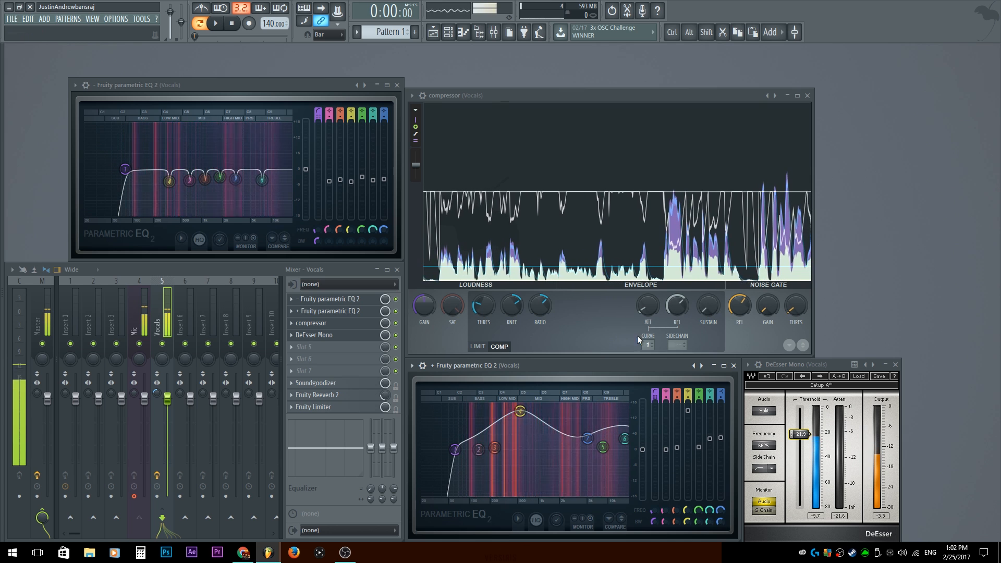
{"action": "left_click_drag", "start_coordinate": [521, 412], "coordinate": [520, 418]}
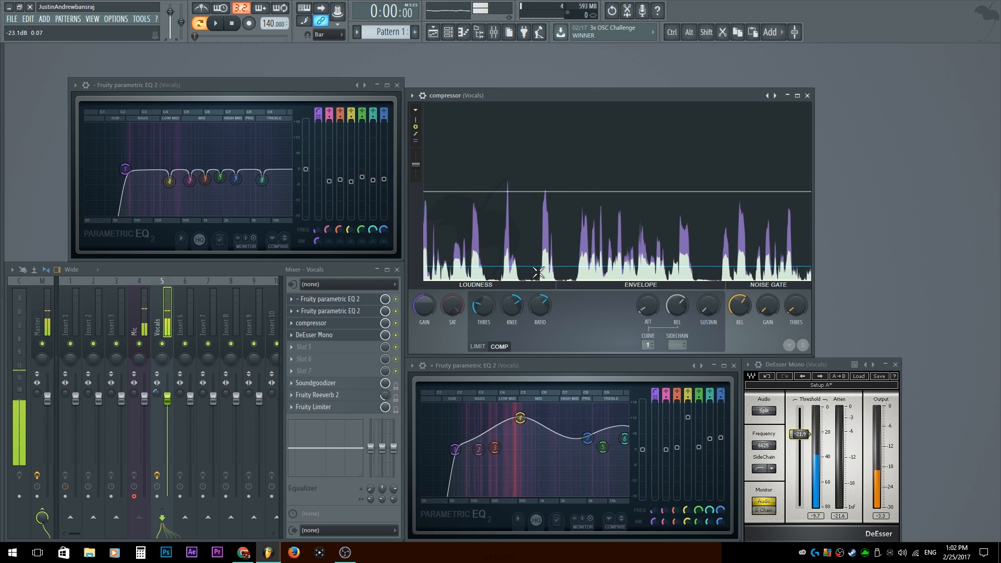
Try a higher compressor threshold and reduce band 4 of + Fruity parametric EQ 2 to a slight boost
{"action": "mouse_move", "coordinate": [489, 308]}
{"action": "left_mouse_down"}
{"action": "mouse_move", "coordinate": [490, 292]}
{"action": "mouse_move", "coordinate": [489, 323]}
{"action": "mouse_move", "coordinate": [490, 309]}
{"action": "left_mouse_up"}
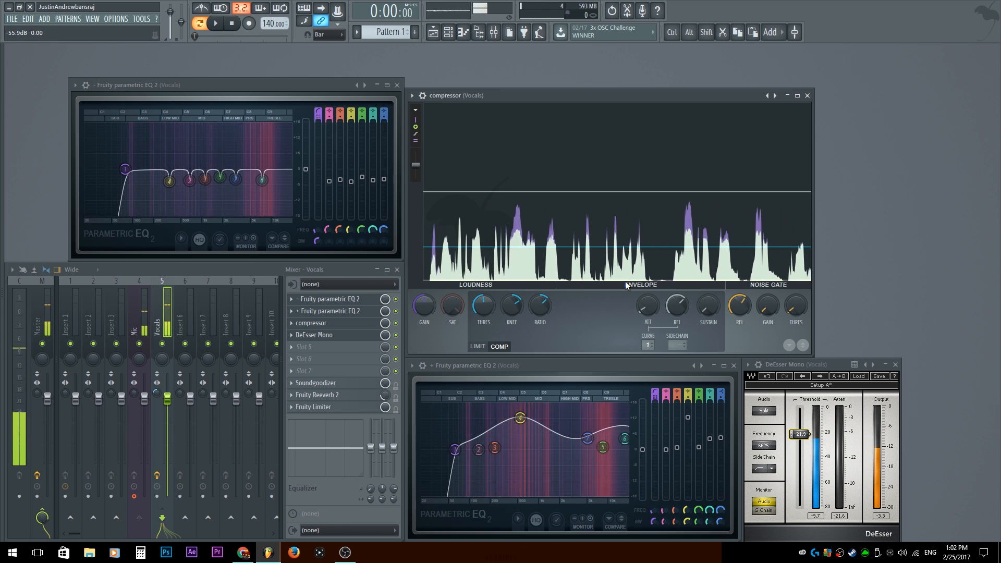
{"action": "left_click_drag", "start_coordinate": [520, 418], "coordinate": [520, 445]}
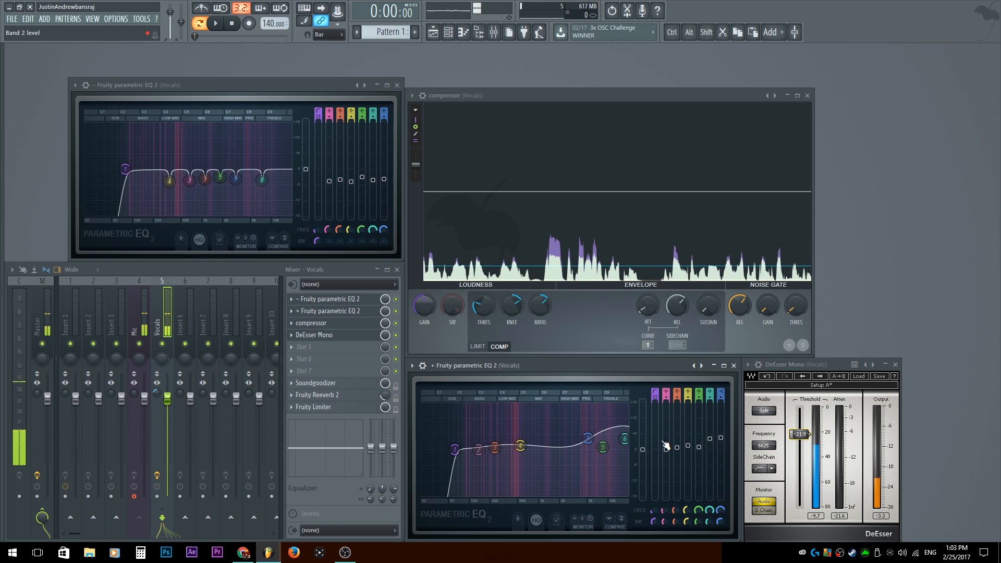
Try raising the main level of + Fruity parametric EQ 2 to 7.2 dB and undo the change
{"action": "left_click_drag", "start_coordinate": [643, 449], "coordinate": [646, 436]}
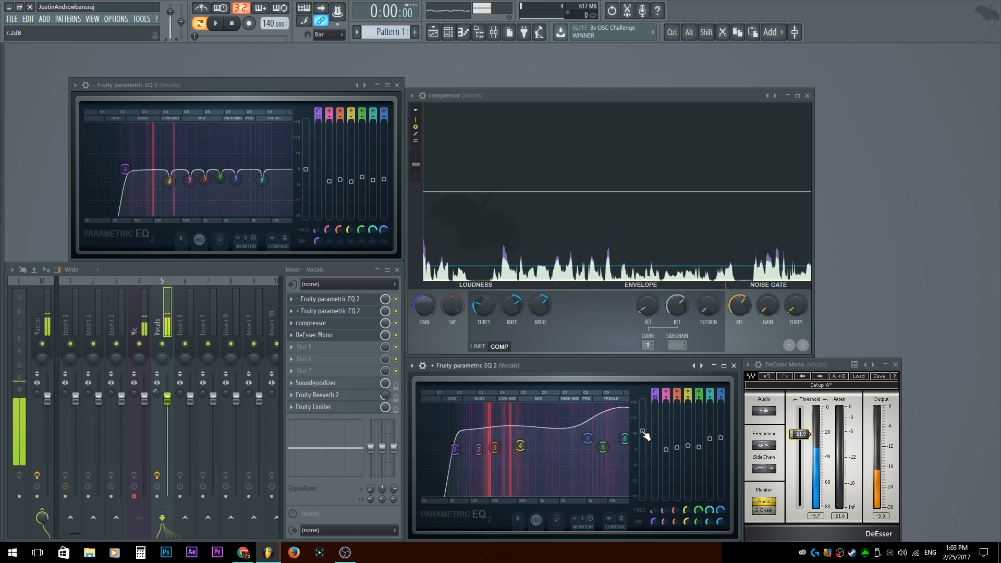
{"action": "key", "text": "ctrl+z"}
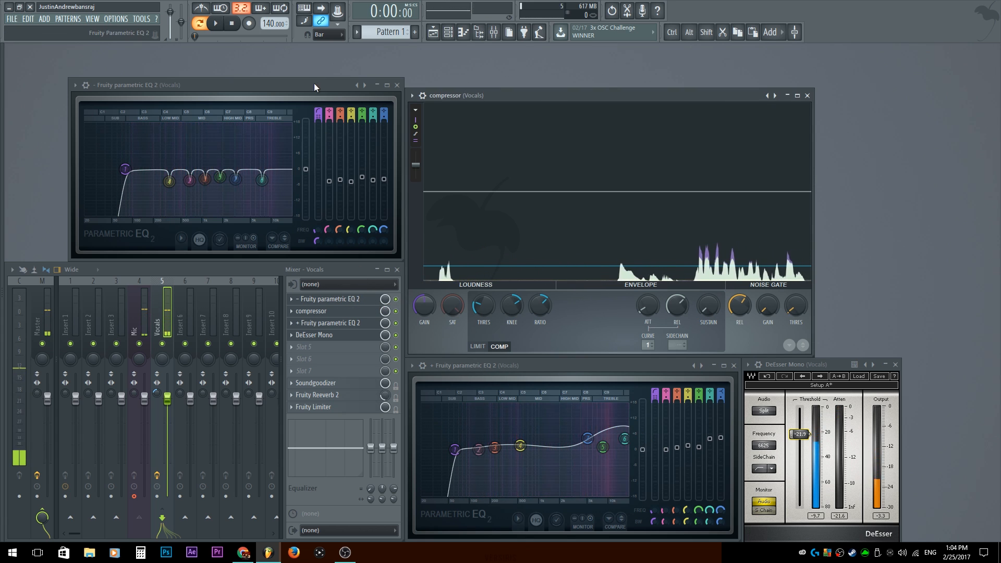
Lower the high-pass cutoffs of both EQs, with - Fruity parametric EQ 2 at about 26 Hz, and pause the compressor graph
{"action": "left_click_drag", "start_coordinate": [124, 168], "coordinate": [89, 169]}
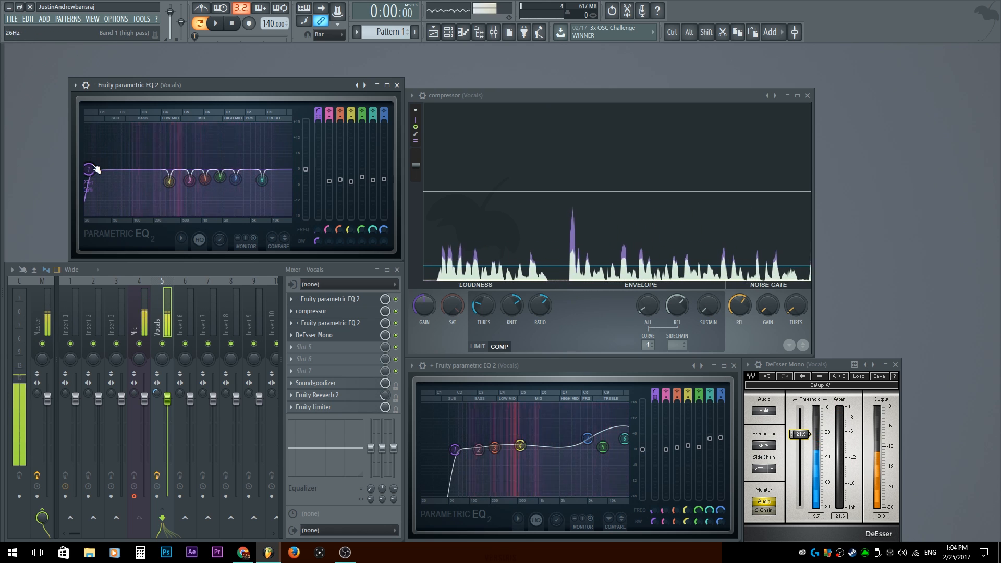
{"action": "left_click_drag", "start_coordinate": [455, 450], "coordinate": [418, 453]}
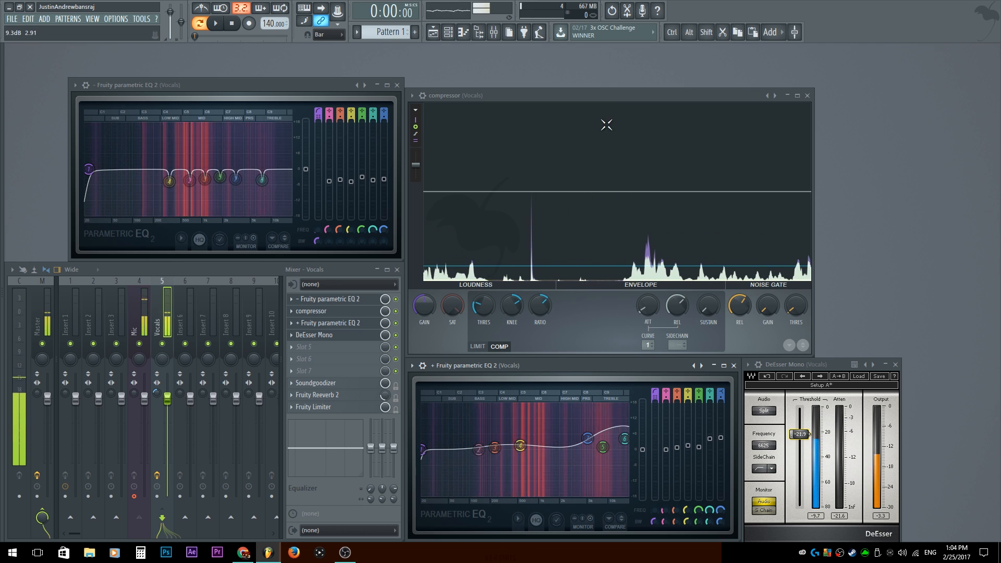
{"action": "left_click", "coordinate": [610, 168]}
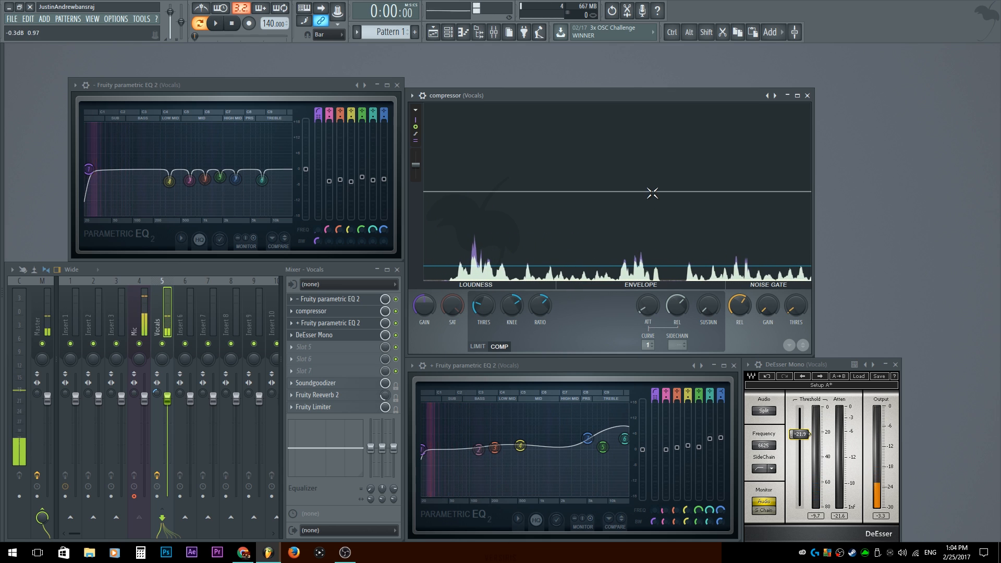
{"action": "left_click", "coordinate": [661, 208]}
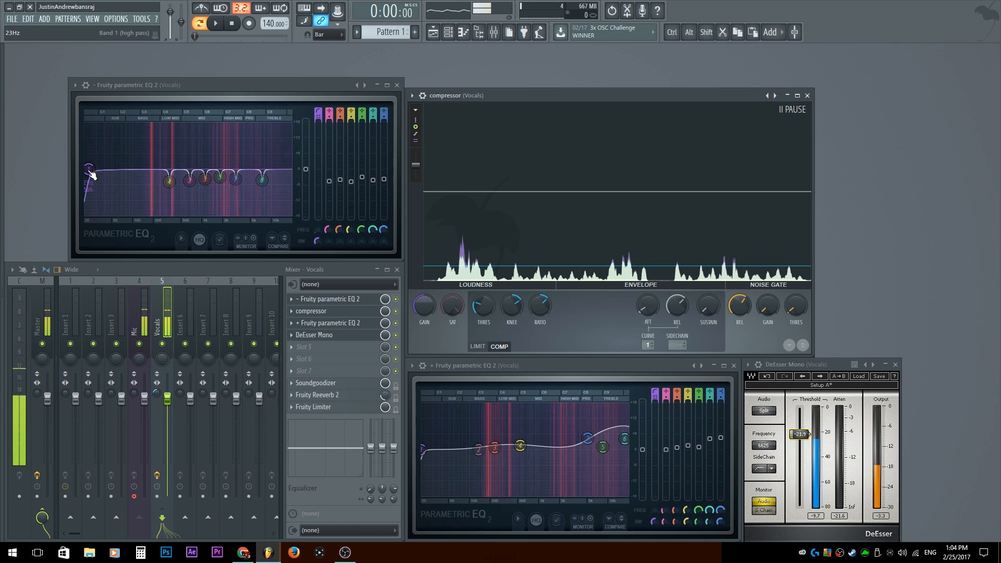
Raise the high-pass cutoff of - Fruity parametric EQ 2 to cut the sub lows and resume the compressor graph
{"action": "left_click_drag", "start_coordinate": [89, 169], "coordinate": [131, 171]}
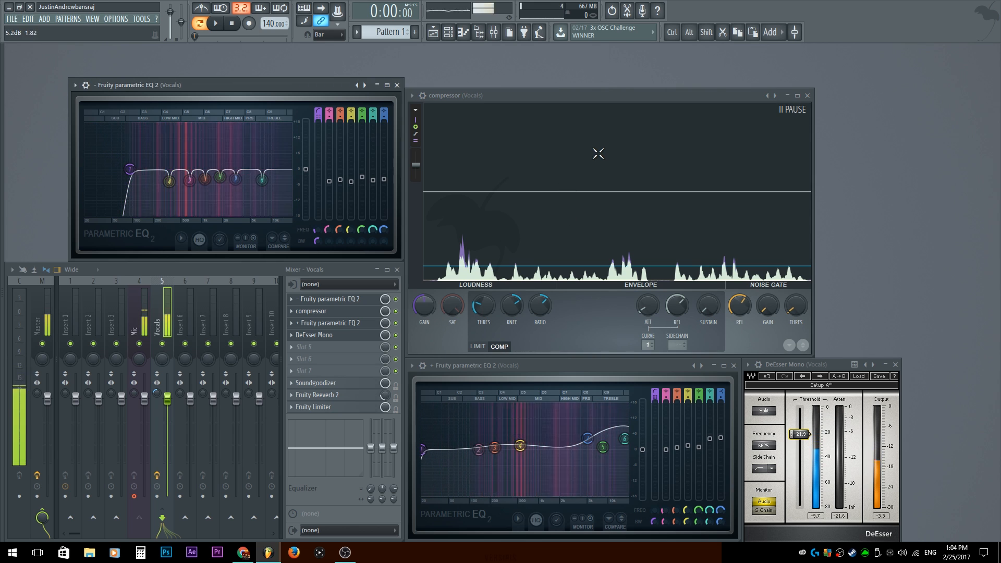
{"action": "left_click", "coordinate": [612, 184]}
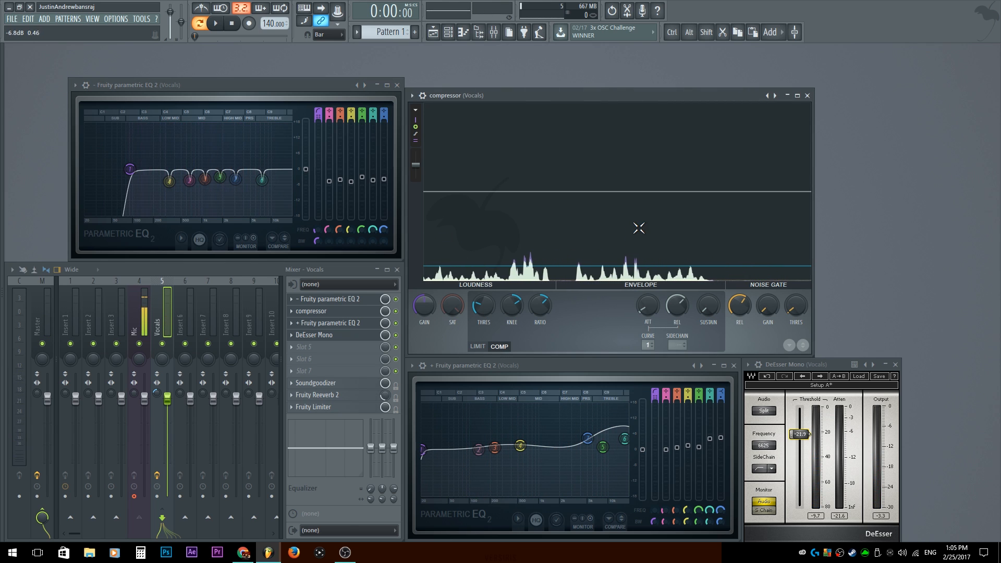
{"action": "left_click", "coordinate": [625, 198]}
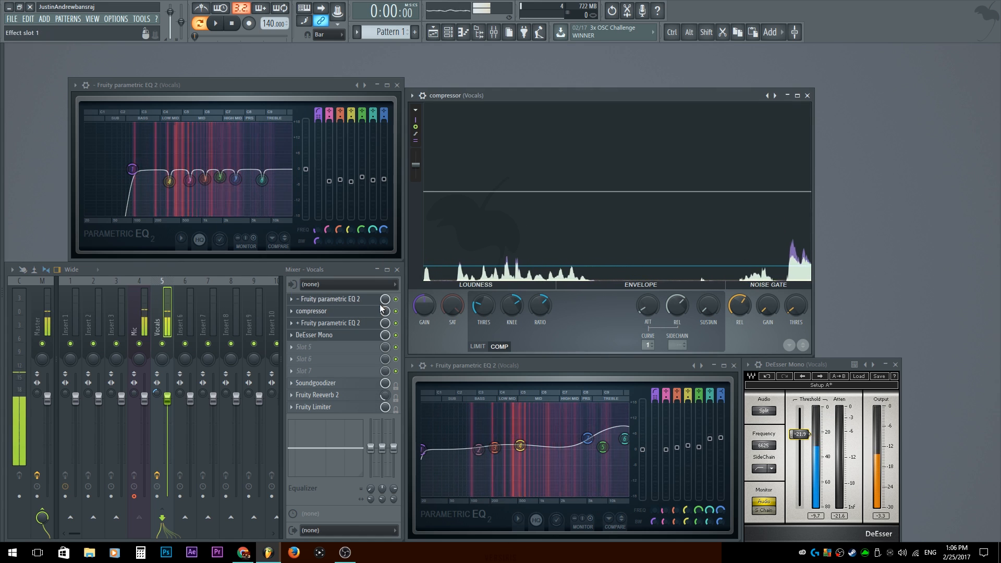
Increase the compressor's gain and move + Fruity parametric EQ 2 ahead of the compressor in the Vocals chain
{"action": "left_click_drag", "start_coordinate": [479, 307], "coordinate": [424, 290]}
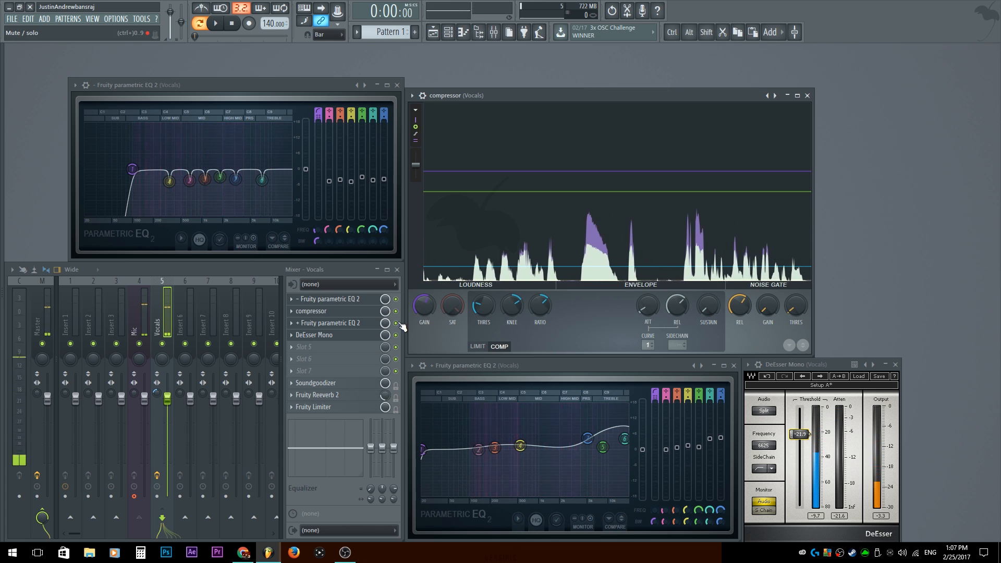
{"action": "scroll", "coordinate": [397, 324], "scroll_direction": "up", "scroll_amount": 1}
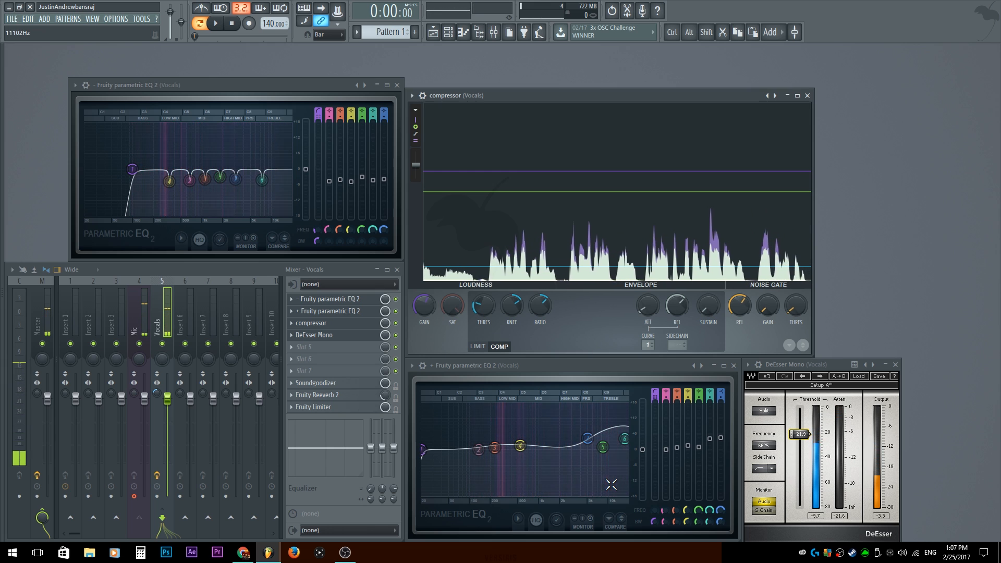
{"action": "left_click_drag", "start_coordinate": [401, 315], "coordinate": [402, 327]}
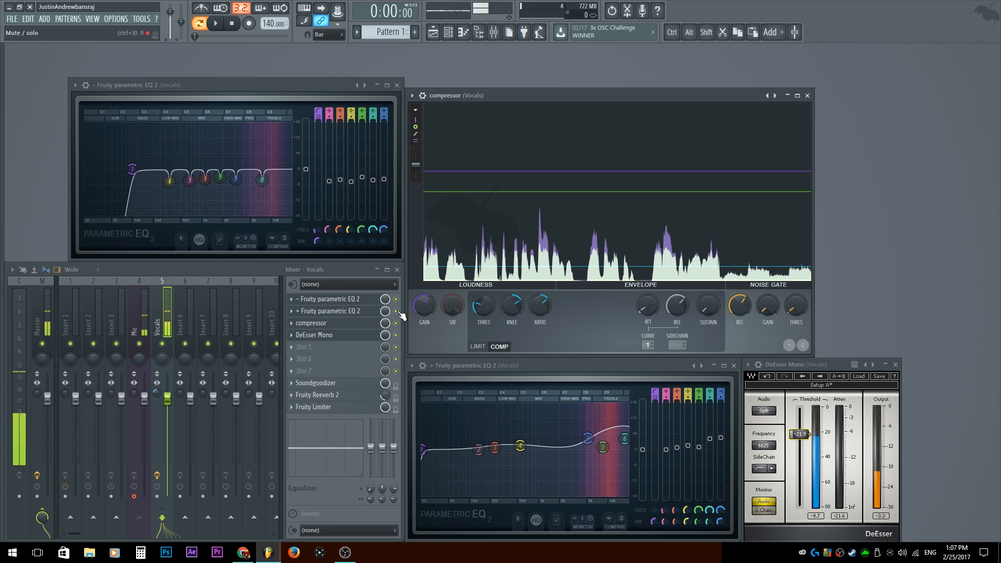
Bypass DeEsser Mono on the Vocals track
{"action": "left_click", "coordinate": [372, 337]}
{"action": "left_click", "coordinate": [373, 337]}
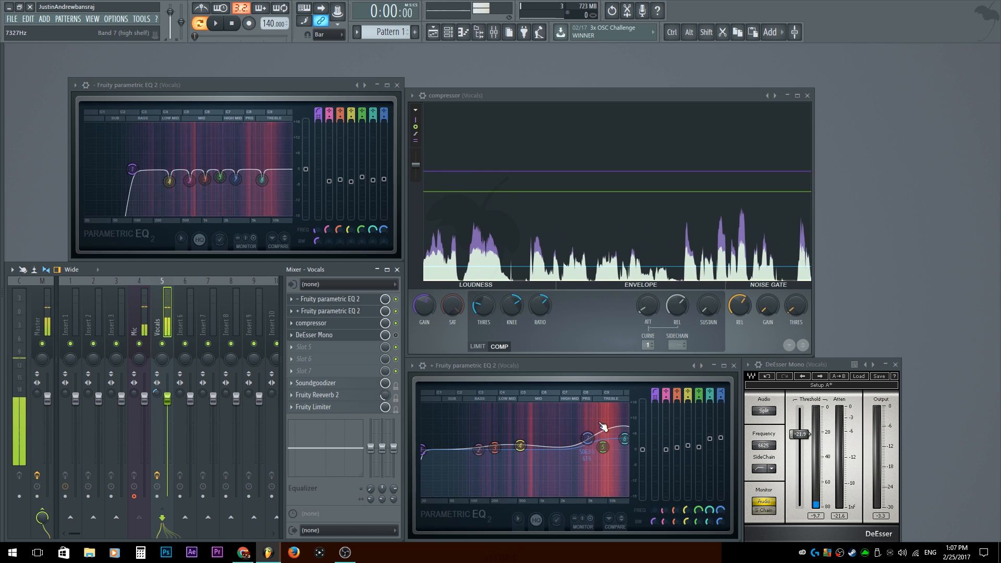
Rebalance treble bands 5 and 6 of + Fruity parametric EQ 2 and move the compressor ahead of that EQ
{"action": "left_click_drag", "start_coordinate": [625, 440], "coordinate": [626, 451]}
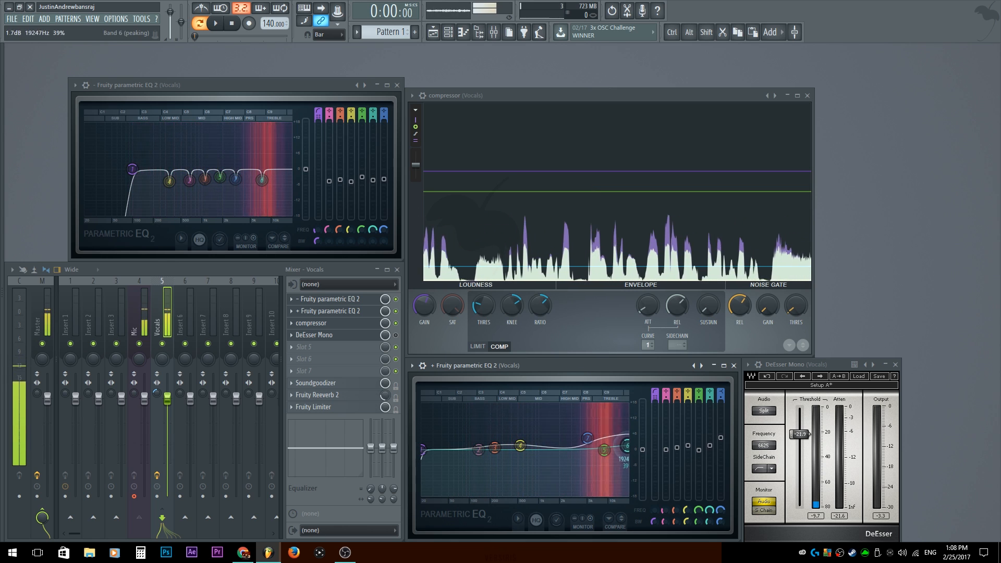
{"action": "left_click_drag", "start_coordinate": [605, 451], "coordinate": [604, 448]}
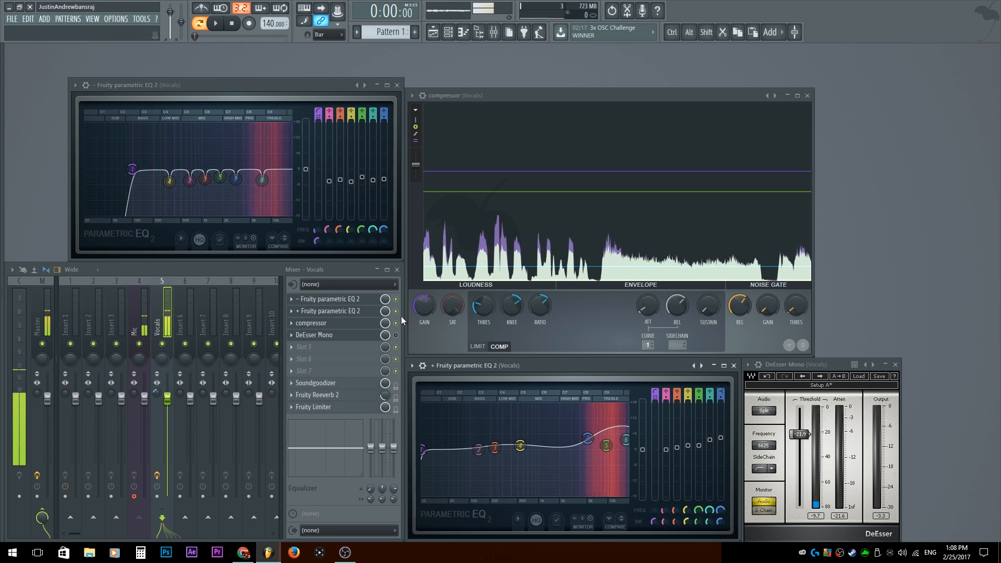
{"action": "left_click_drag", "start_coordinate": [398, 313], "coordinate": [399, 325]}
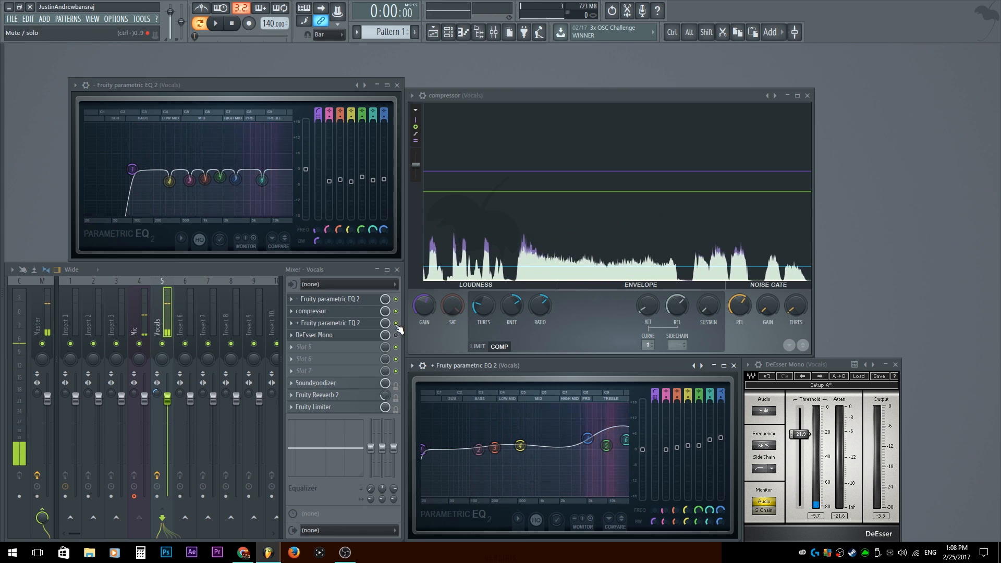
{"action": "left_click_drag", "start_coordinate": [605, 446], "coordinate": [604, 447]}
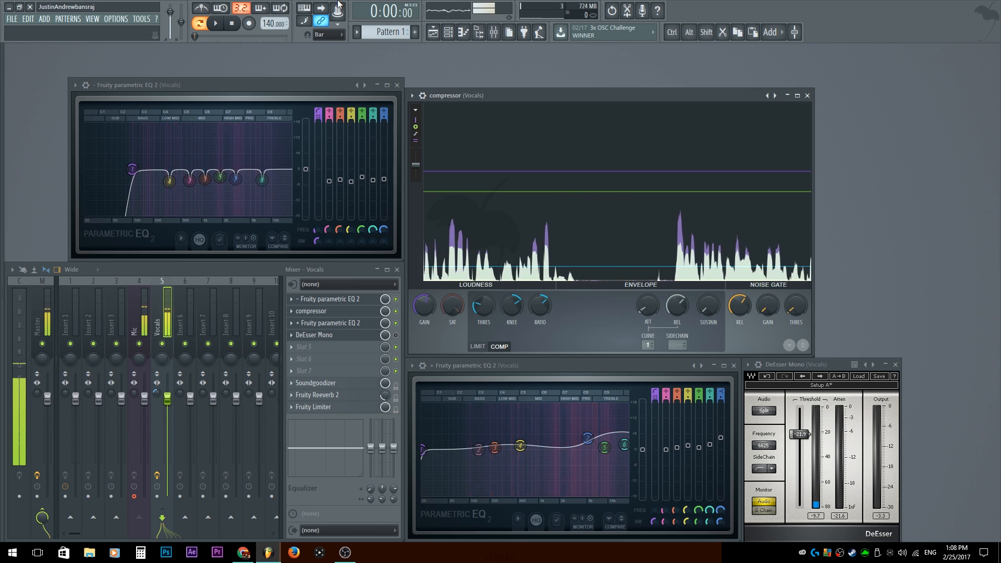
Set the high-pass of + Fruity parametric EQ 2 to about 58 Hz and boost band 4 by about 4.7 dB near 1158 Hz
{"action": "left_click_drag", "start_coordinate": [423, 449], "coordinate": [453, 456]}
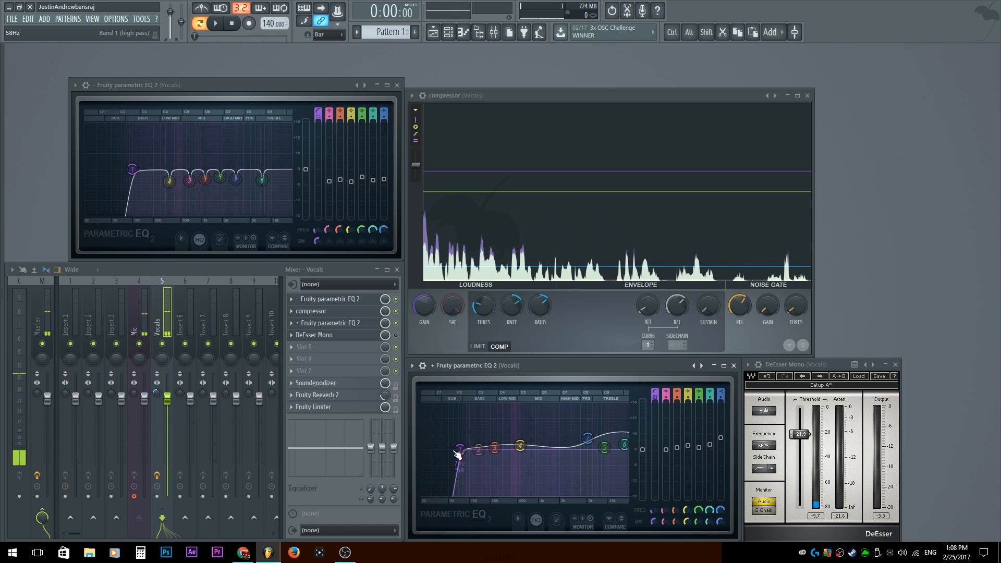
{"action": "left_click_drag", "start_coordinate": [520, 446], "coordinate": [543, 441]}
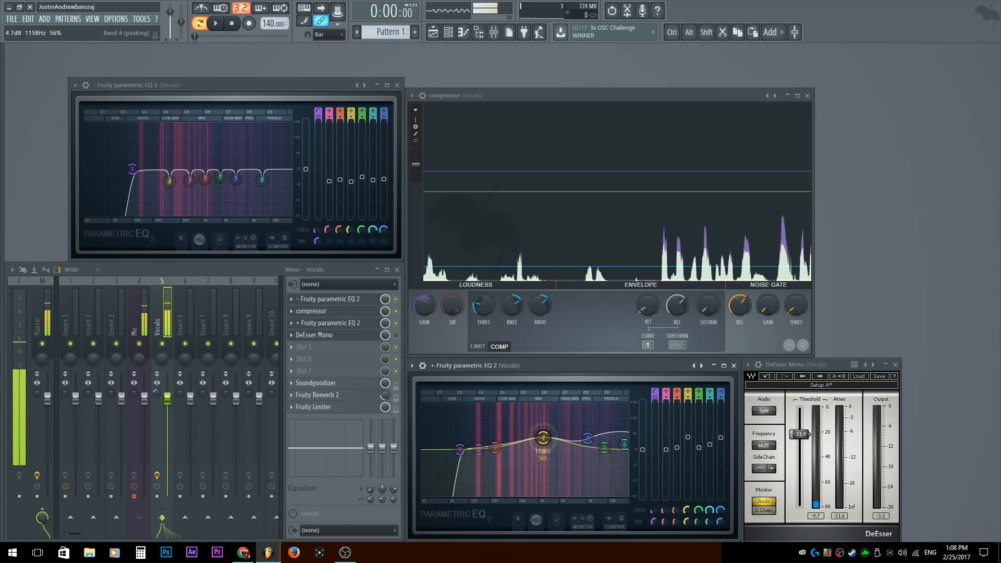
{"action": "left_click_drag", "start_coordinate": [543, 437], "coordinate": [541, 437]}
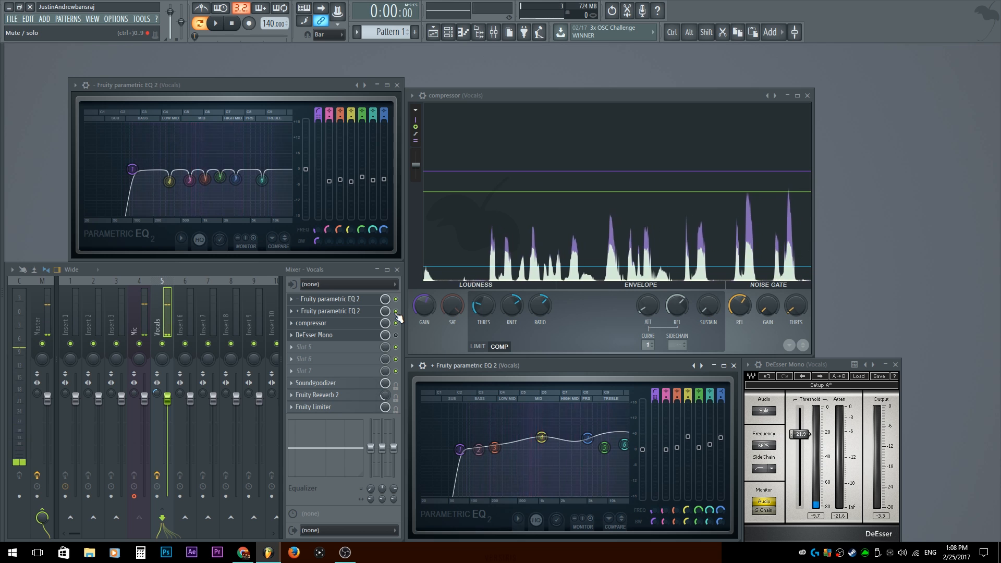
Compare both orders of the compressor and + Fruity parametric EQ 2, keep the compressor first, and lower that EQ's band 4 boost
{"action": "left_click_drag", "start_coordinate": [399, 316], "coordinate": [399, 328]}
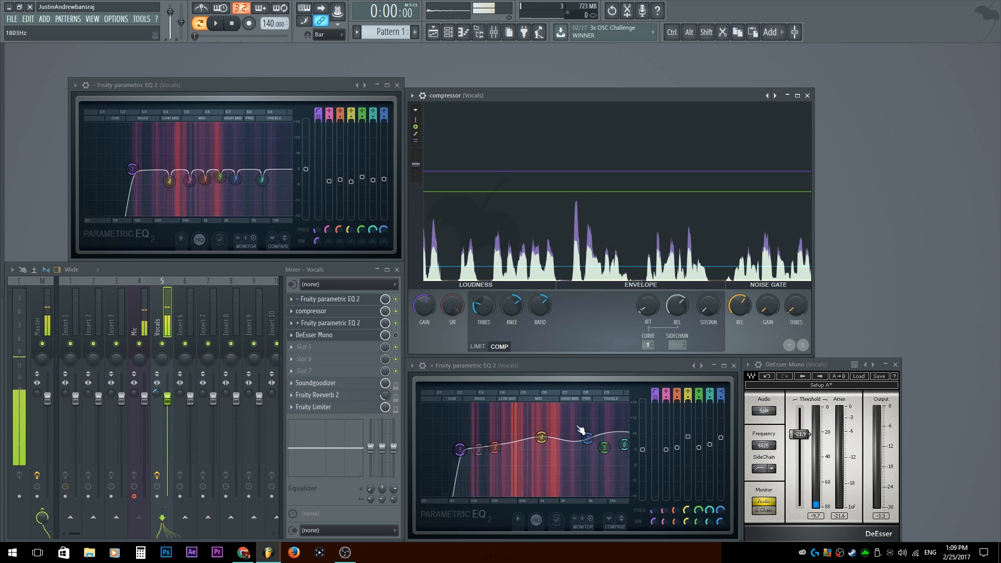
{"action": "scroll", "coordinate": [397, 323], "scroll_direction": "up", "scroll_amount": 1}
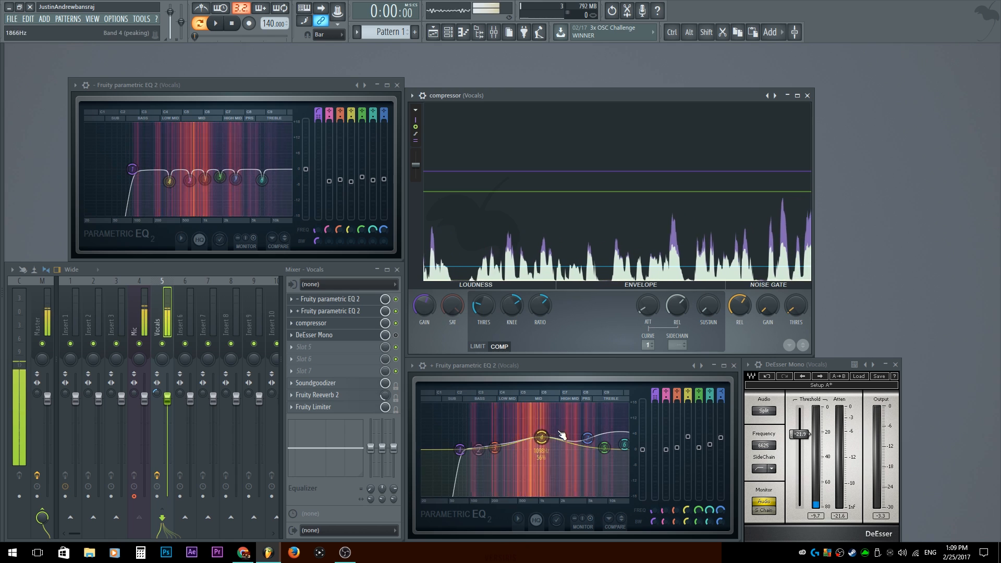
{"action": "scroll", "coordinate": [397, 311], "scroll_direction": "down", "scroll_amount": 1}
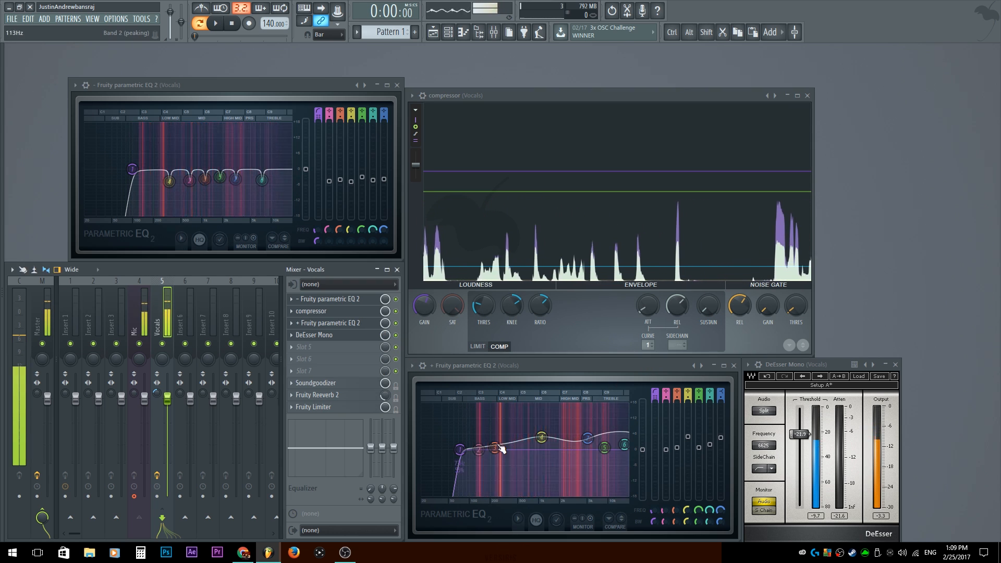
{"action": "left_click_drag", "start_coordinate": [541, 438], "coordinate": [545, 447]}
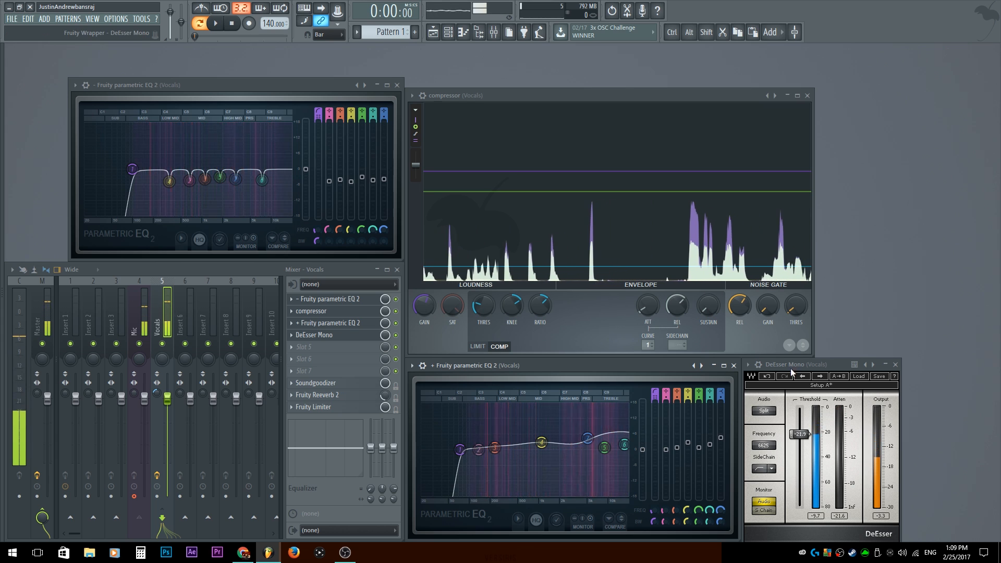
Lower the DeEsser Mono threshold to -25.6 dB
{"action": "left_click", "coordinate": [805, 363]}
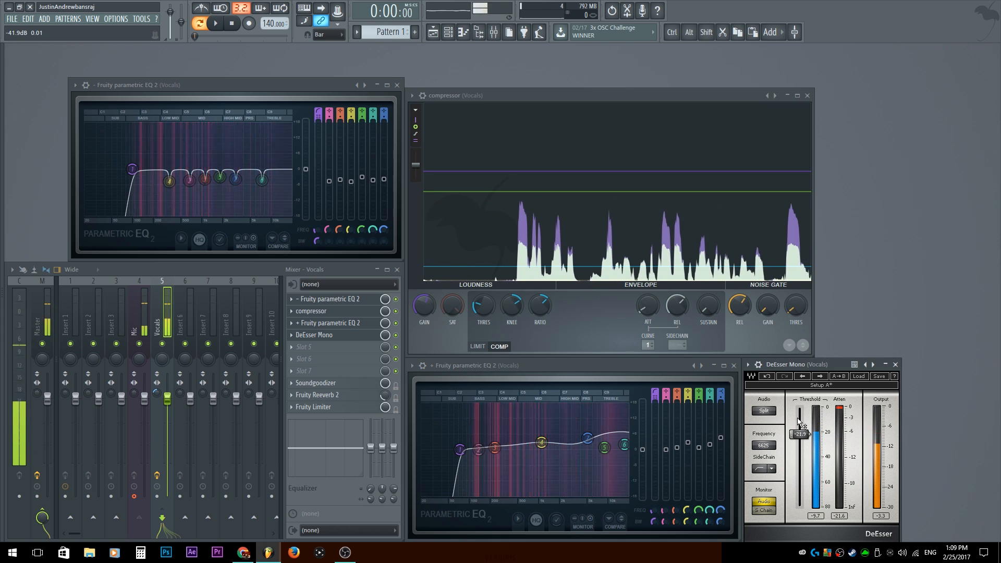
{"action": "left_click_drag", "start_coordinate": [800, 434], "coordinate": [800, 438]}
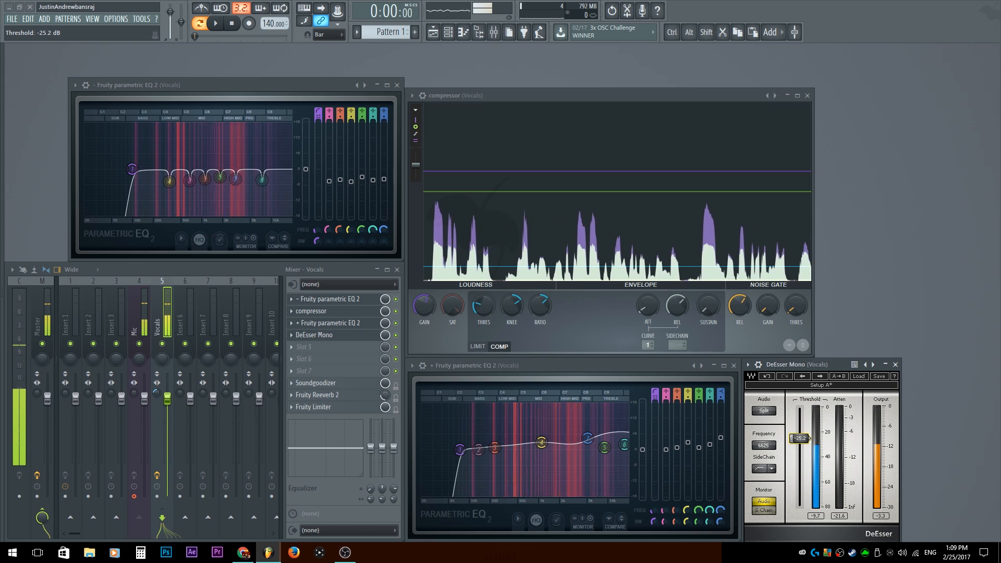
{"action": "left_click_drag", "start_coordinate": [800, 439], "coordinate": [800, 439]}
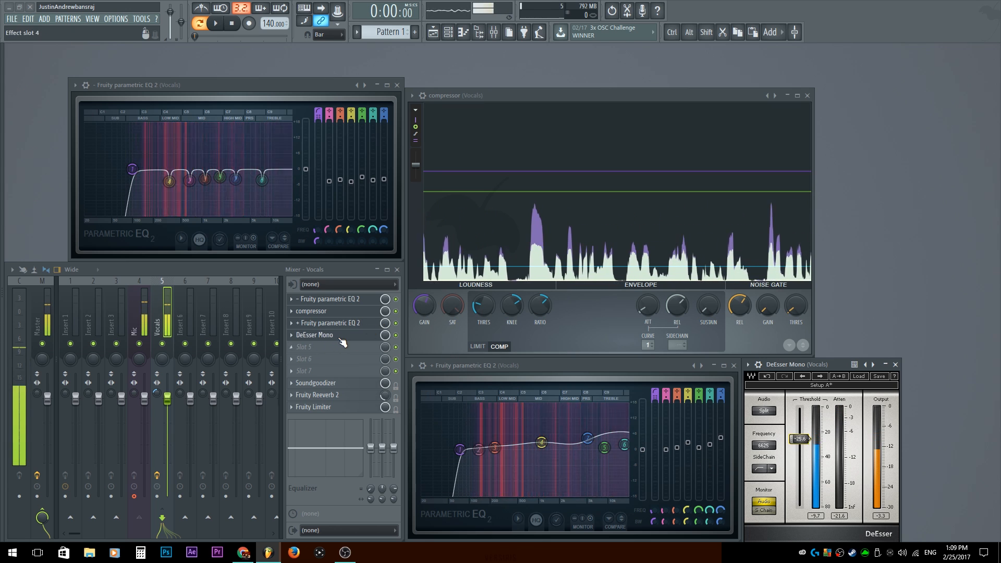
{"action": "left_click", "coordinate": [347, 398]}
{"action": "left_click", "coordinate": [347, 397]}
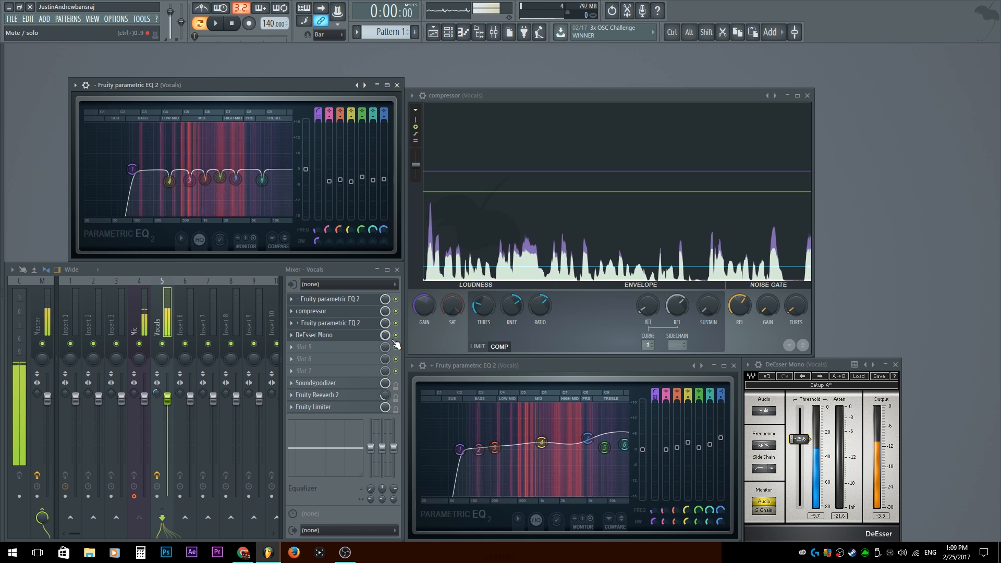
{"action": "double_click", "coordinate": [376, 340]}
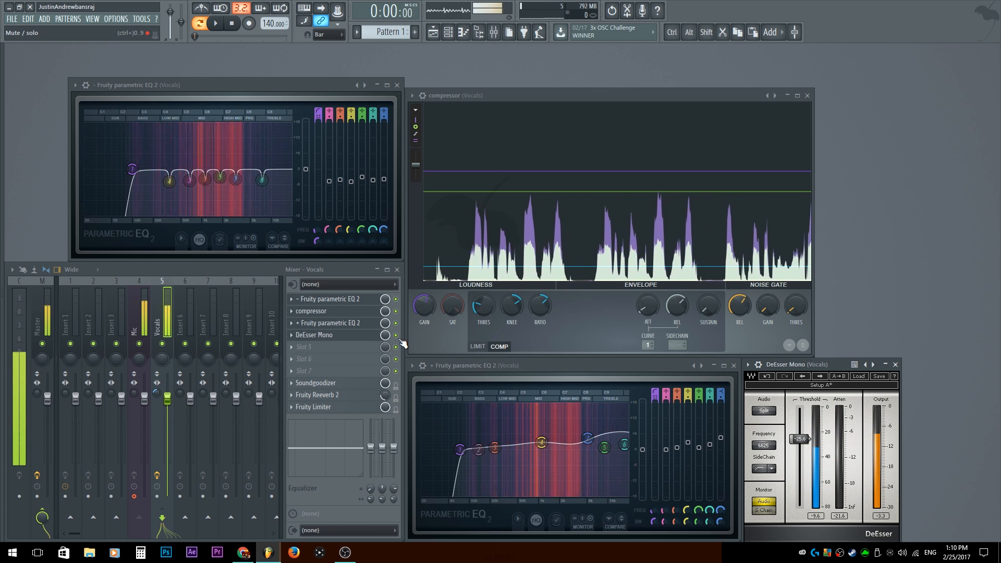
Move DeEsser Mono ahead of + Fruity parametric EQ 2 in the Vocals chain and set its threshold to -24.6 dB
{"action": "left_click", "coordinate": [538, 367]}
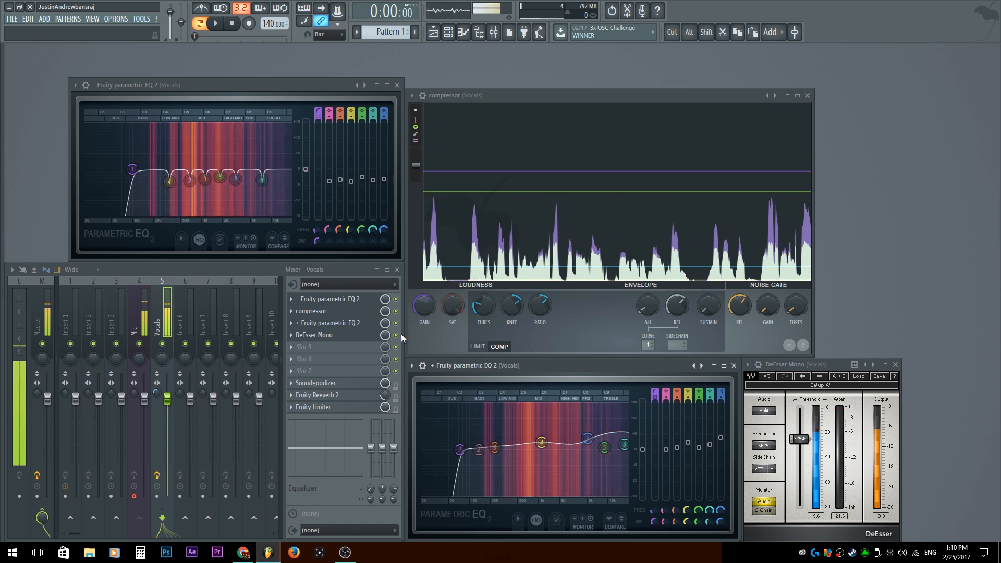
{"action": "left_click_drag", "start_coordinate": [397, 338], "coordinate": [399, 327]}
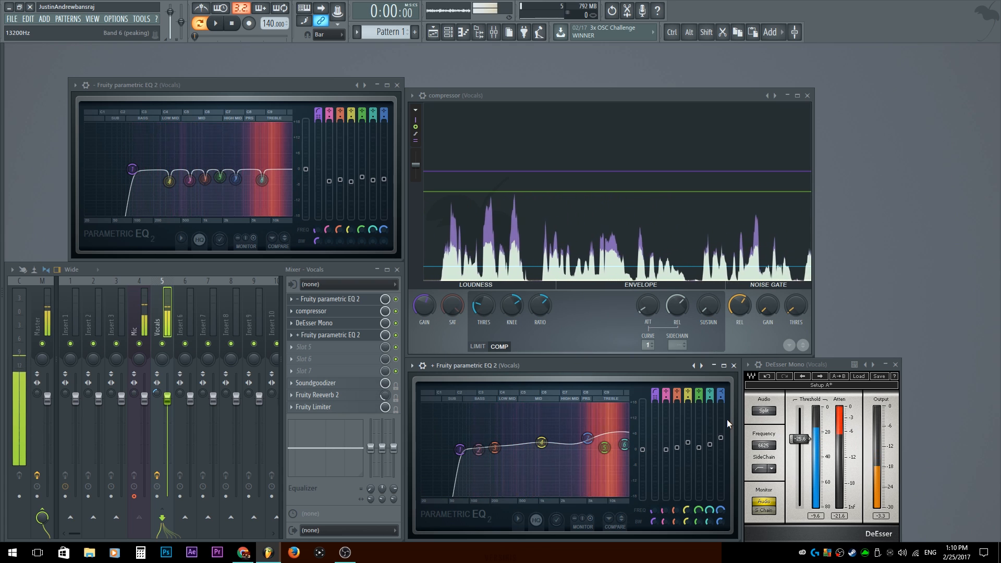
{"action": "scroll", "coordinate": [398, 325], "scroll_direction": "down", "scroll_amount": 1}
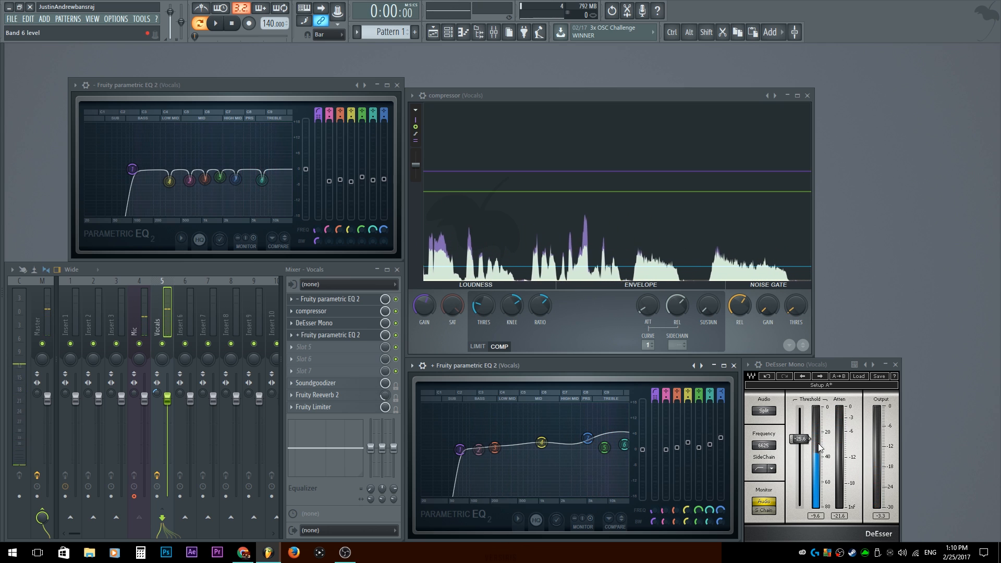
{"action": "left_click_drag", "start_coordinate": [809, 439], "coordinate": [810, 437]}
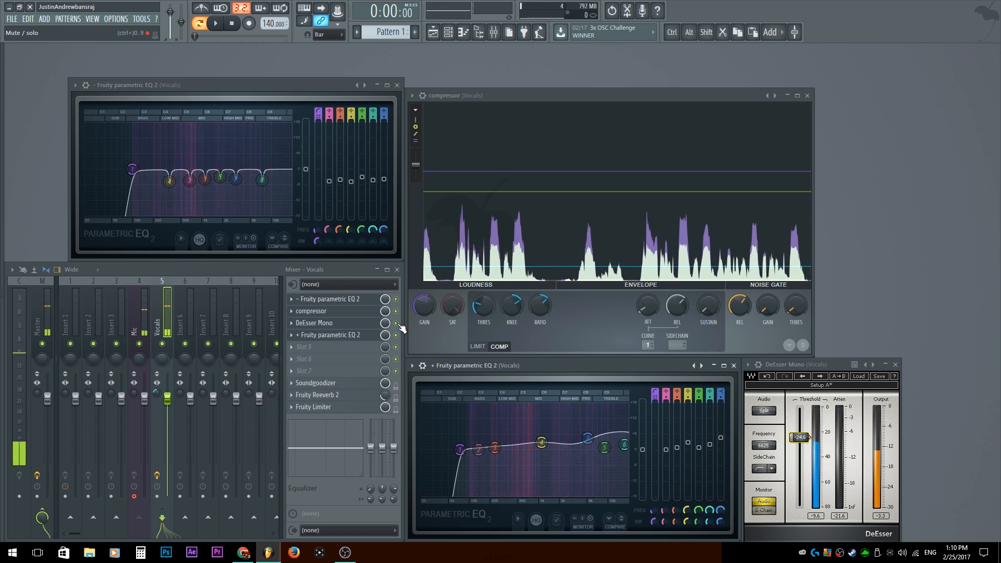
Try DeEsser Mono at the very start of the Vocals chain, and return it to its place between the compressor and + Fruity parametric EQ 2
{"action": "scroll", "coordinate": [399, 324], "scroll_direction": "down", "scroll_amount": 1}
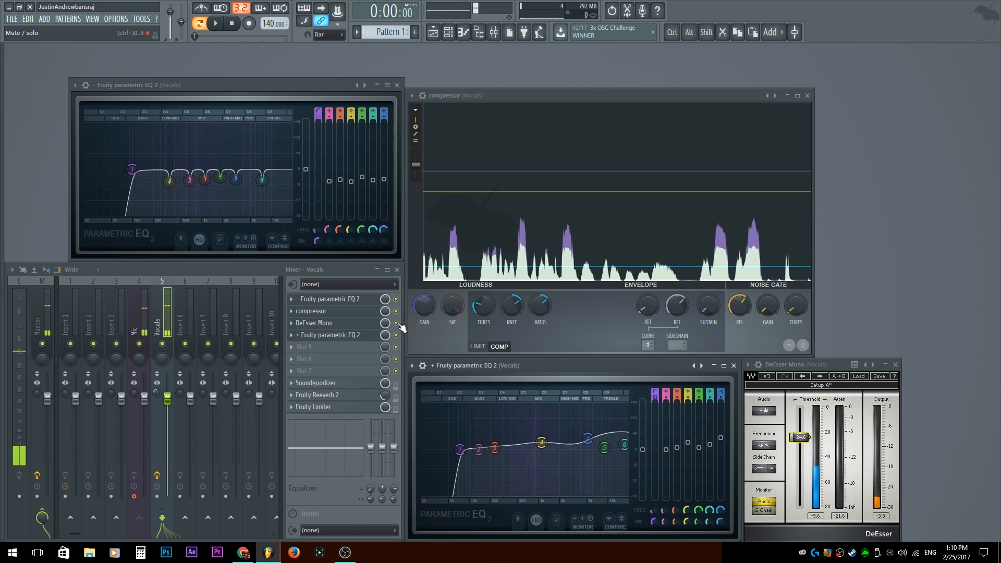
{"action": "scroll", "coordinate": [360, 336], "scroll_direction": "up", "scroll_amount": 1}
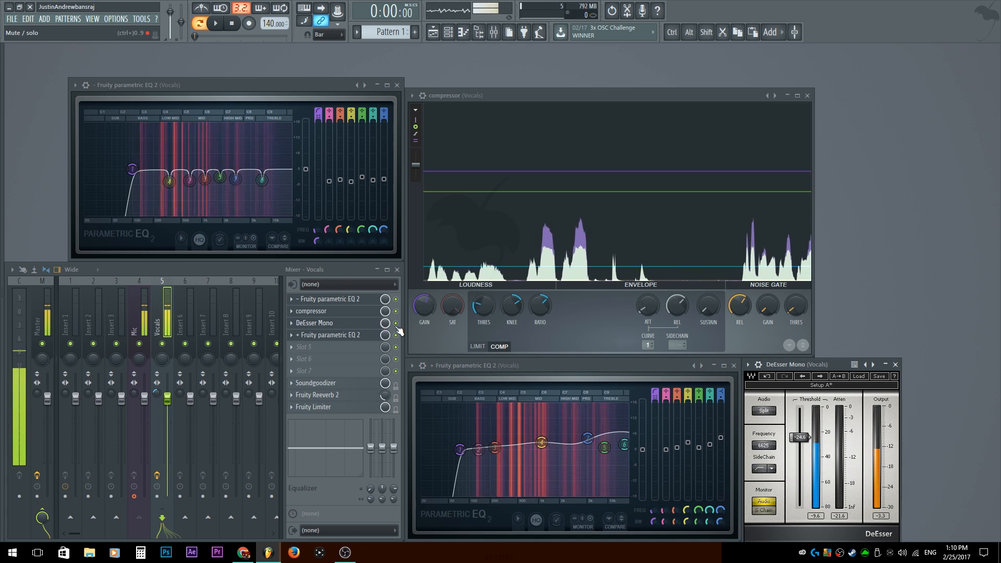
{"action": "left_click_drag", "start_coordinate": [399, 325], "coordinate": [399, 303]}
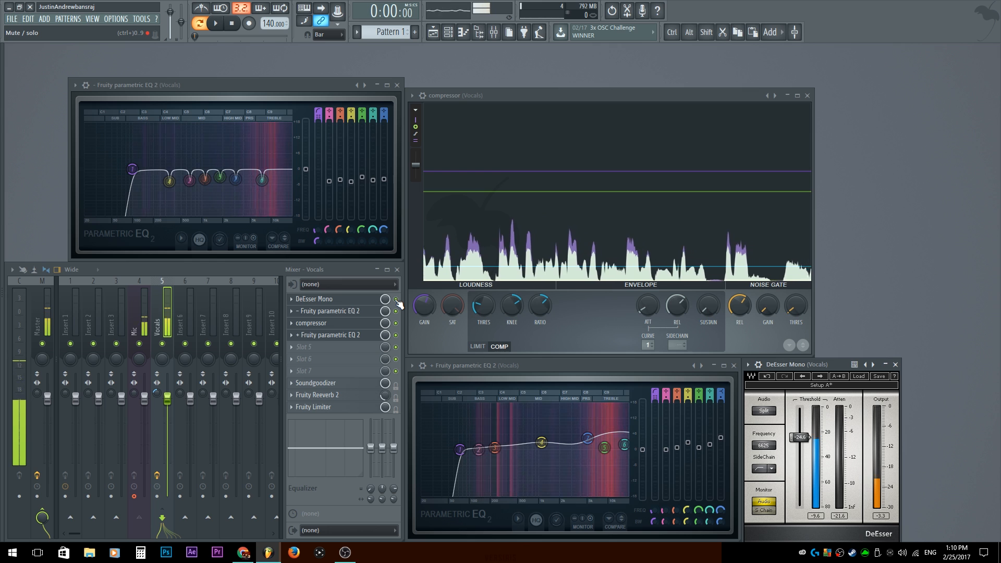
{"action": "left_click_drag", "start_coordinate": [399, 303], "coordinate": [396, 323]}
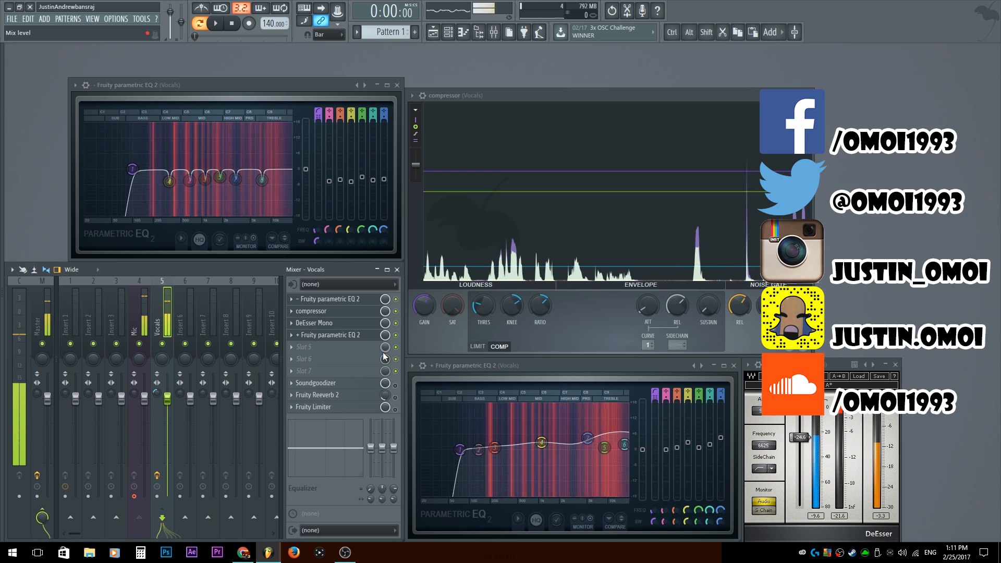